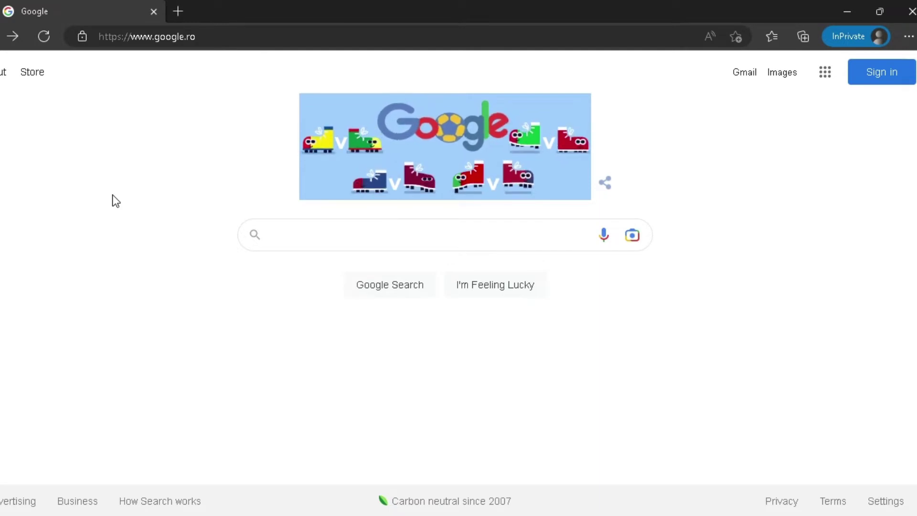
- Search Google for 'call of duty modern warfare 2' and scroll to the callofduty.com results
click(300, 237)
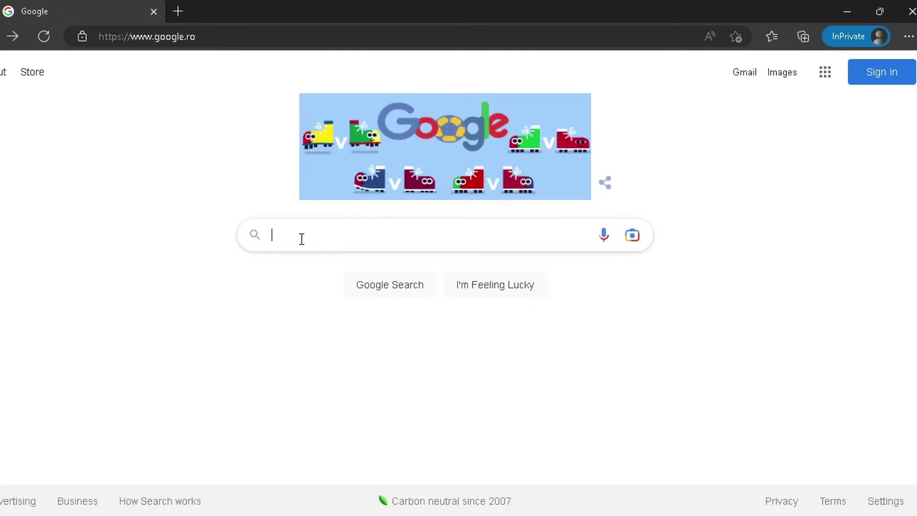
text(call)
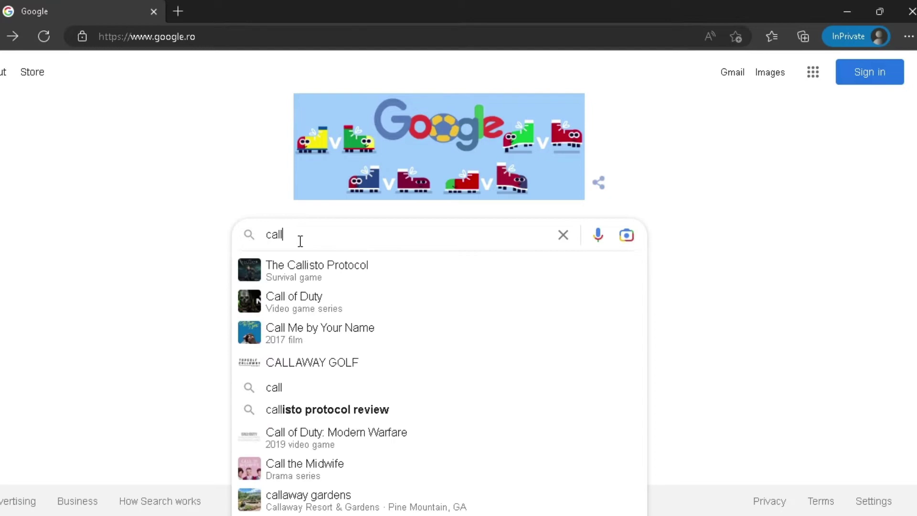
text( of)
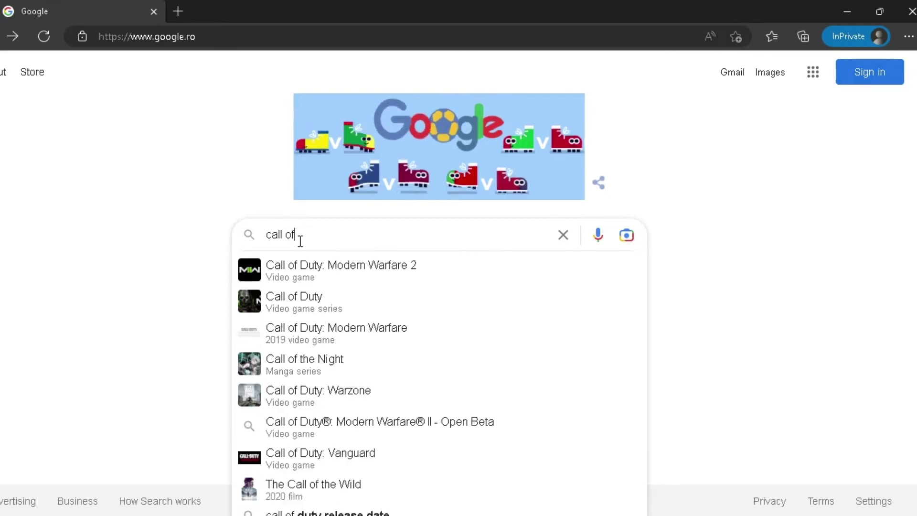
click(350, 270)
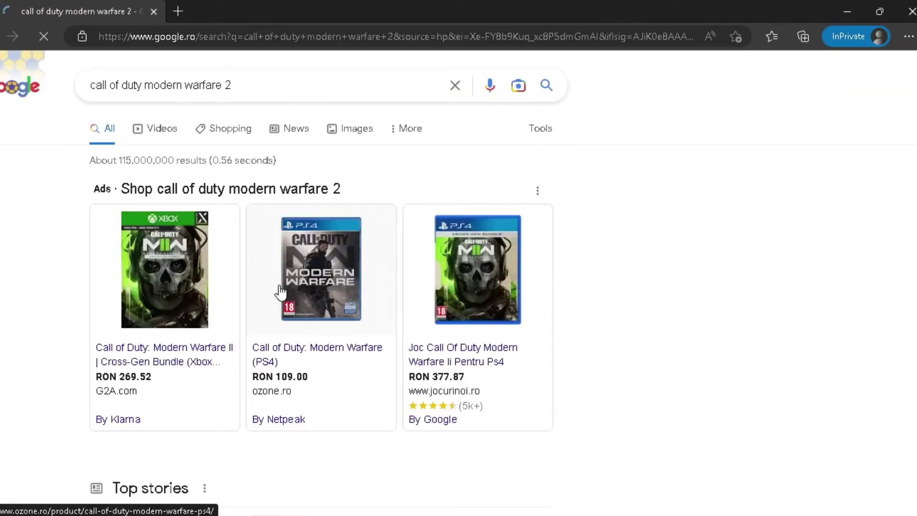
scroll(6, 227, down, 10)
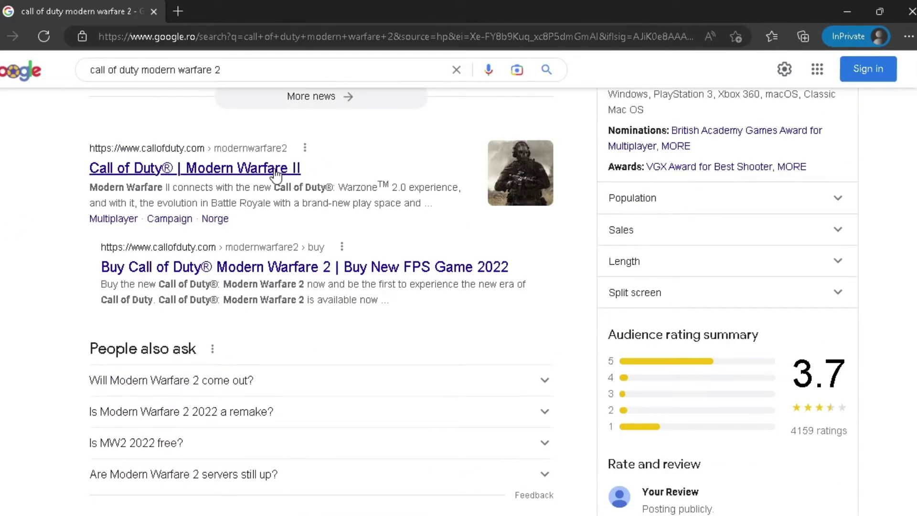
- Open the official Modern Warfare II page and scroll to the Create Your Account form
click(279, 168)
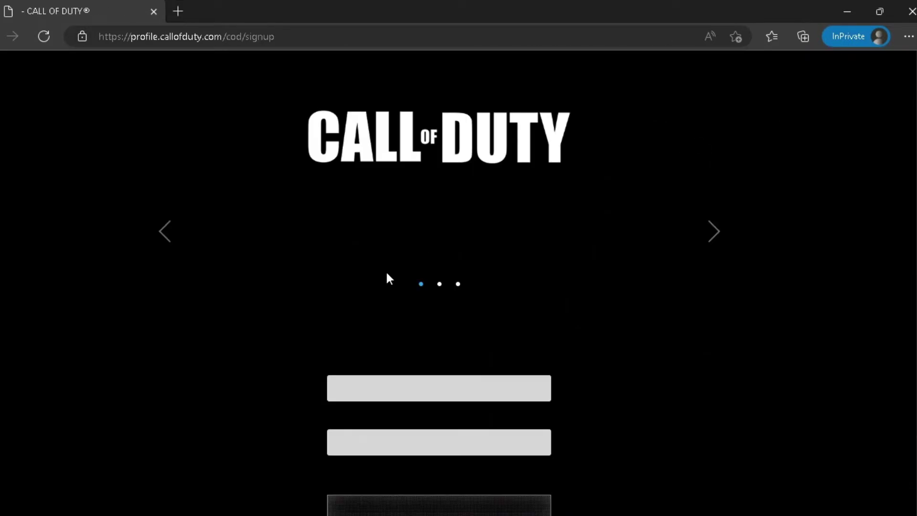
scroll(322, 303, down, 3)
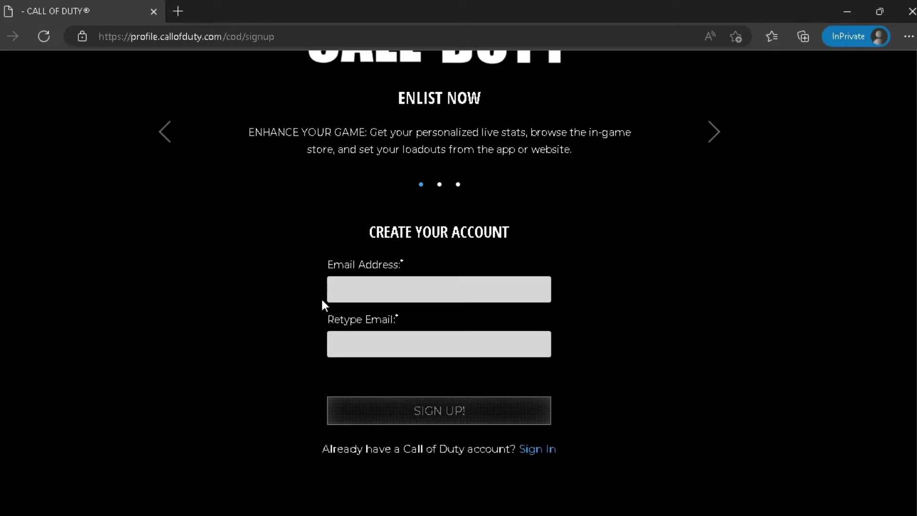
- Enter the account e-mail address and copy-paste it into the Retype Email field
click(420, 287)
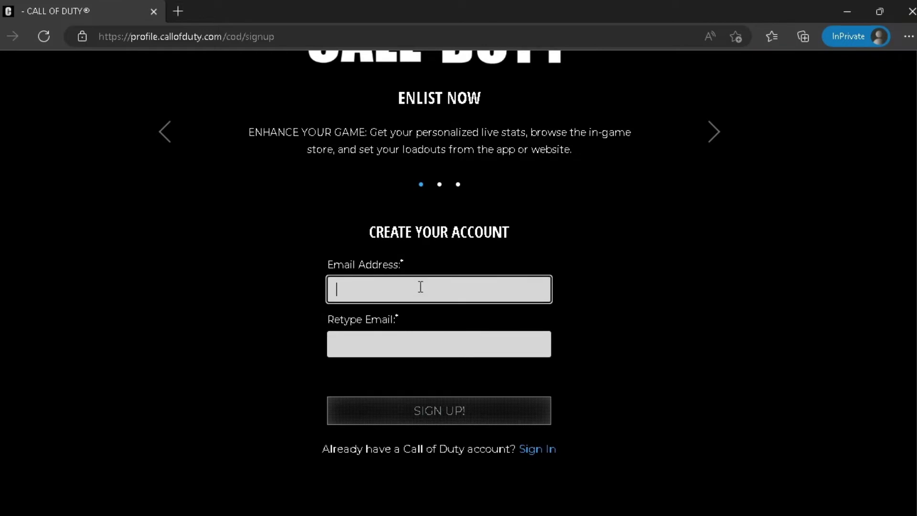
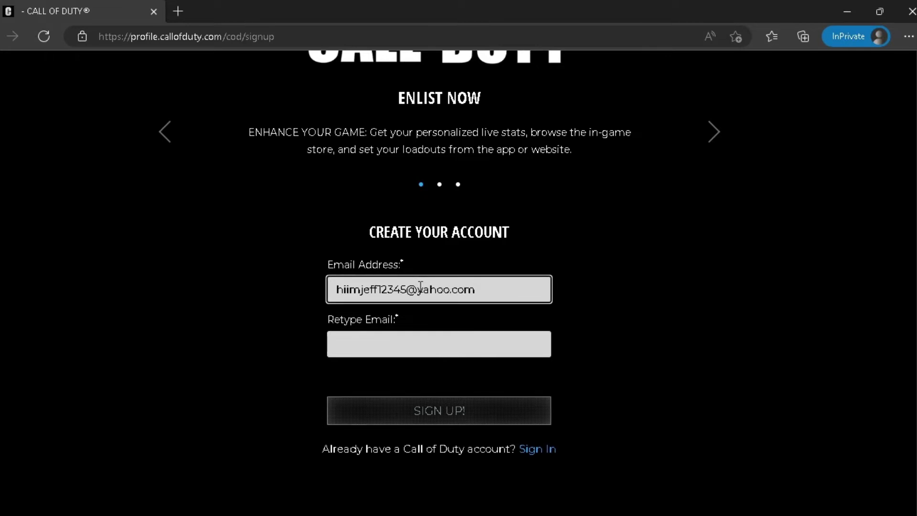
drag(477, 289, 330, 289)
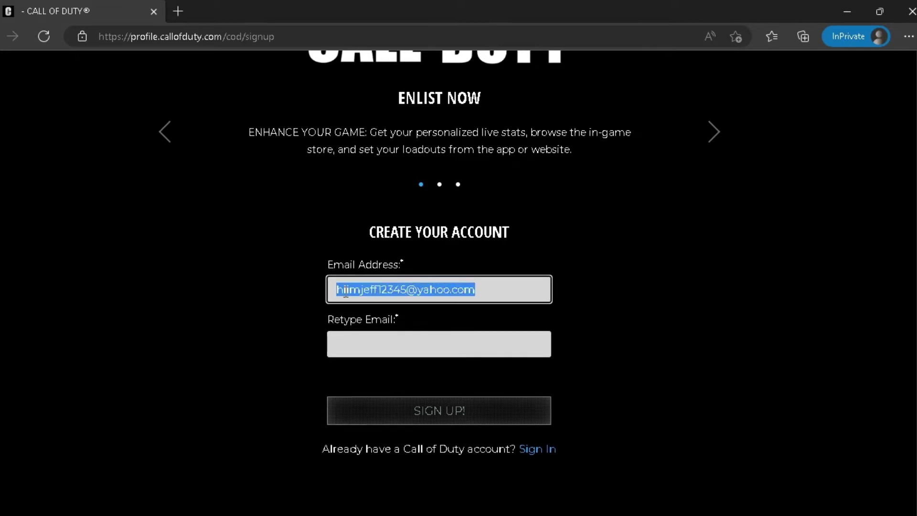
right_click(346, 292)
click(388, 170)
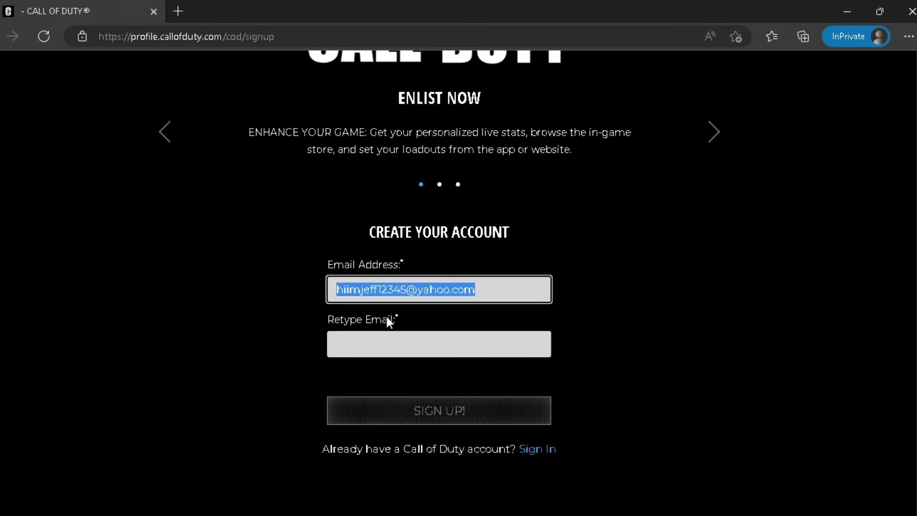
right_click(389, 345)
click(431, 305)
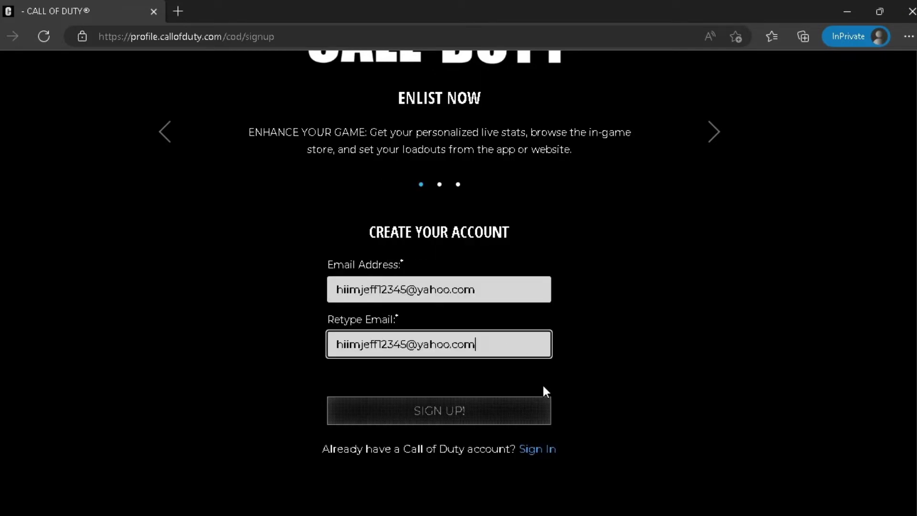
- Submit the e-mail, then fill in the Activision ID, first name and last name fields
click(431, 410)
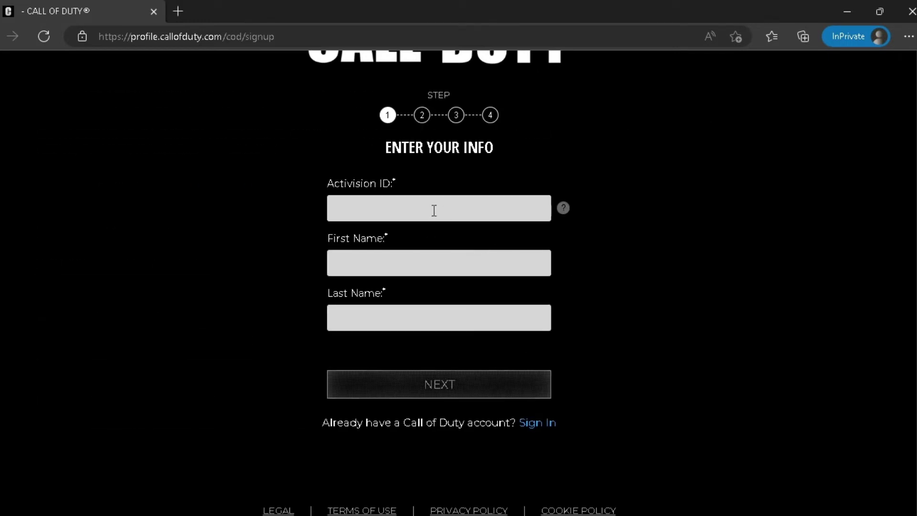
scroll(433, 229, up, 2)
click(423, 279)
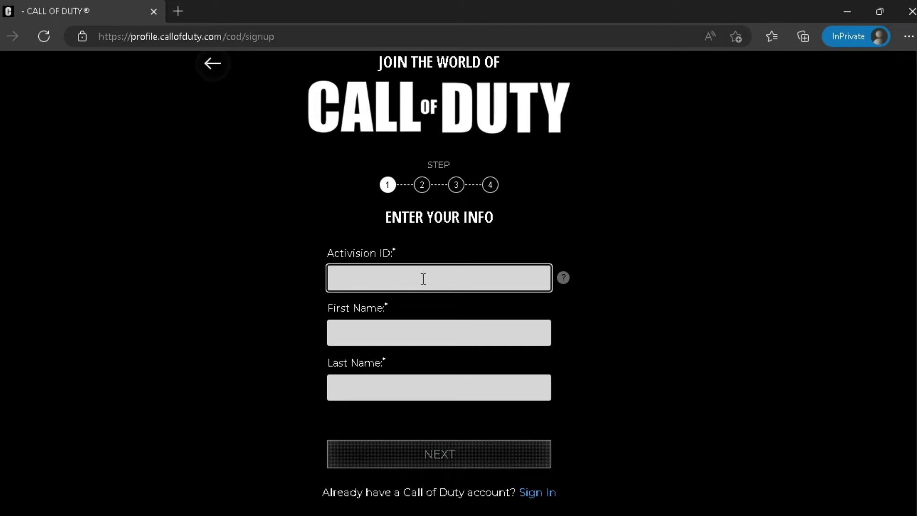
text(okjh)
click(406, 334)
text(poikj)
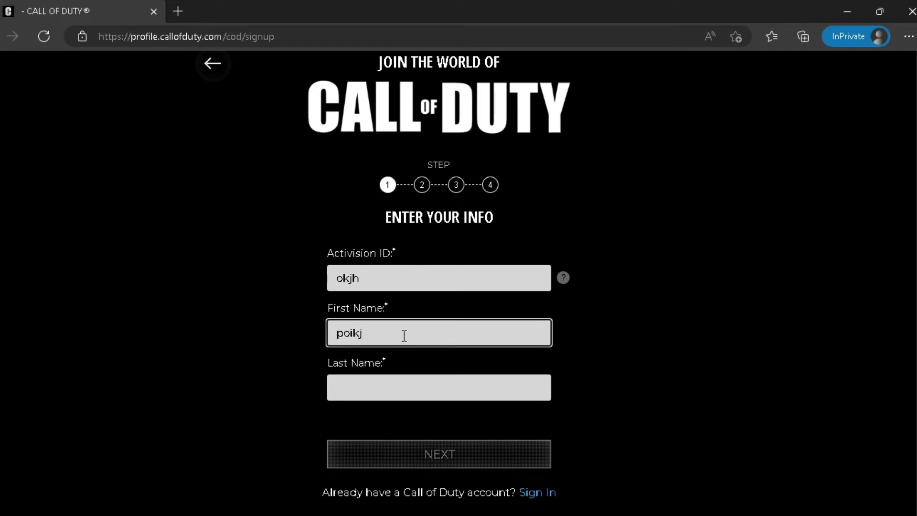
click(391, 389)
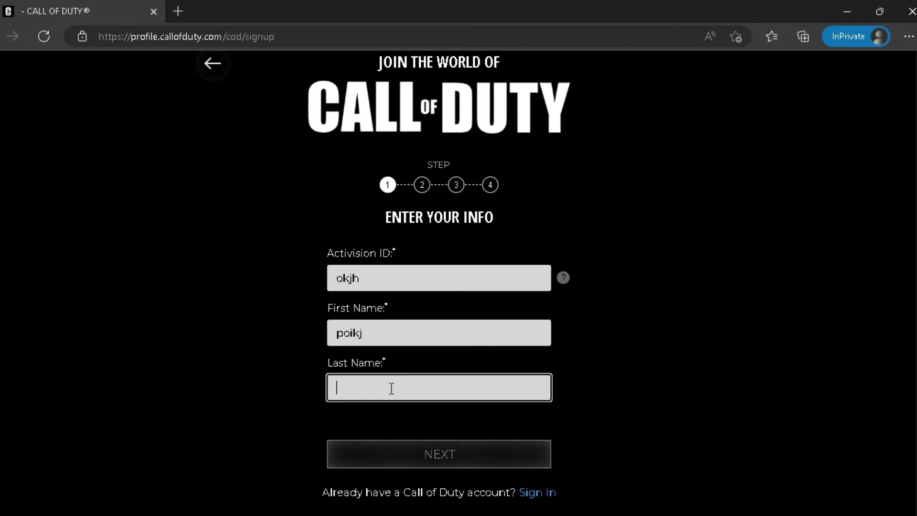
text(lpokjh)
scroll(689, 345, down, 2)
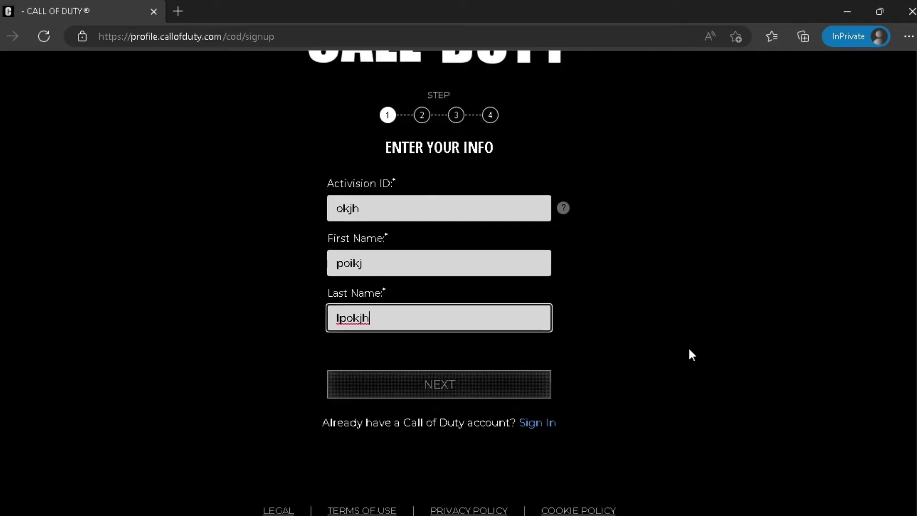
click(440, 387)
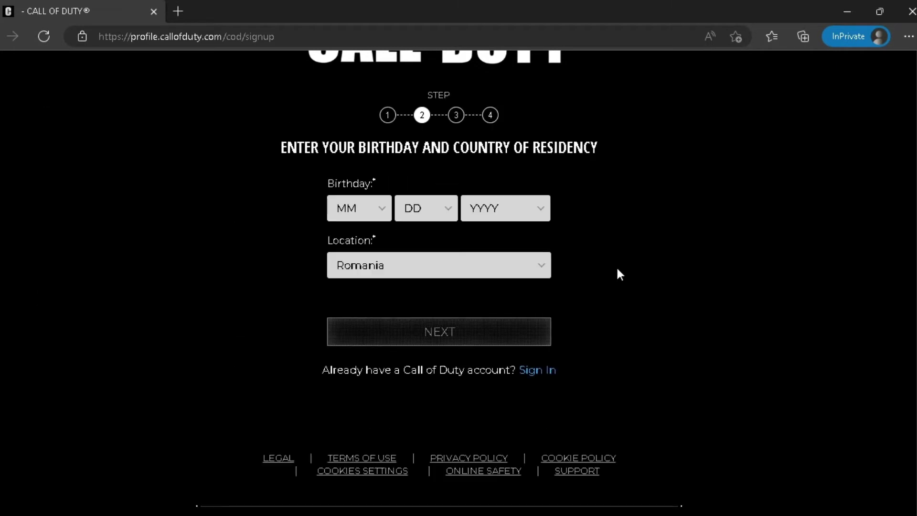
scroll(597, 277, up, 2)
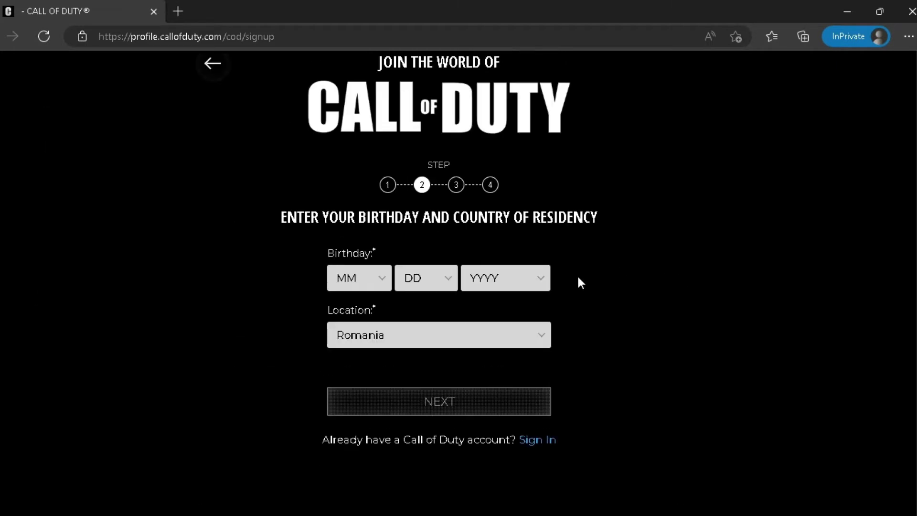
click(382, 285)
click(342, 356)
click(430, 287)
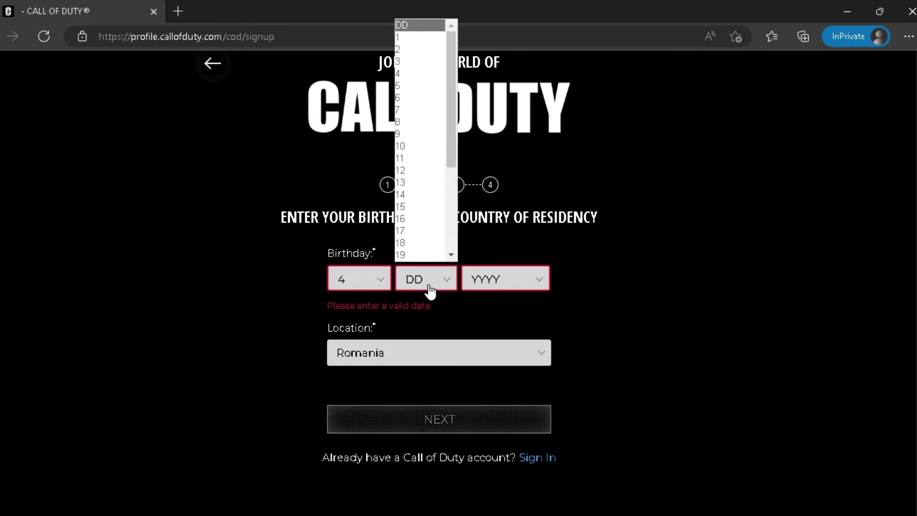
click(417, 220)
click(486, 282)
scroll(492, 208, down, 5)
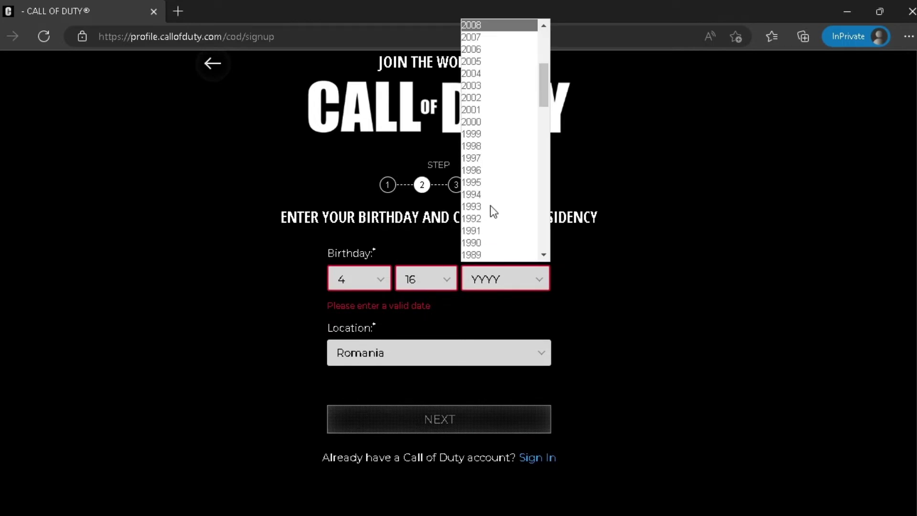
click(486, 206)
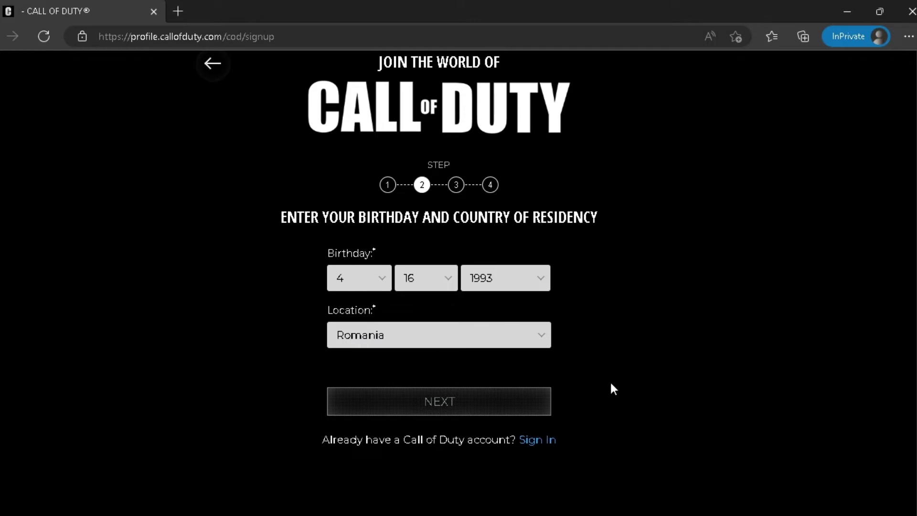
- Continue to Create a Password, check the requirements, and enter a 12-character password
click(444, 404)
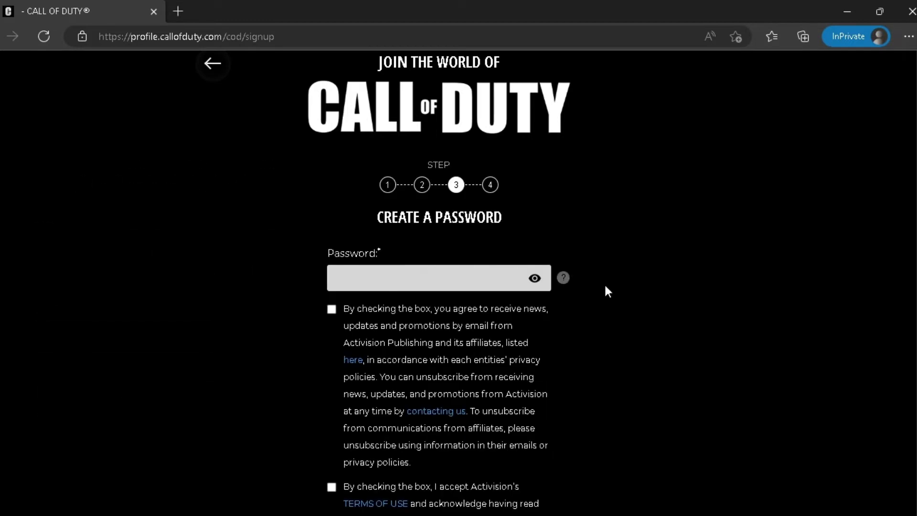
mouse_move(562, 285)
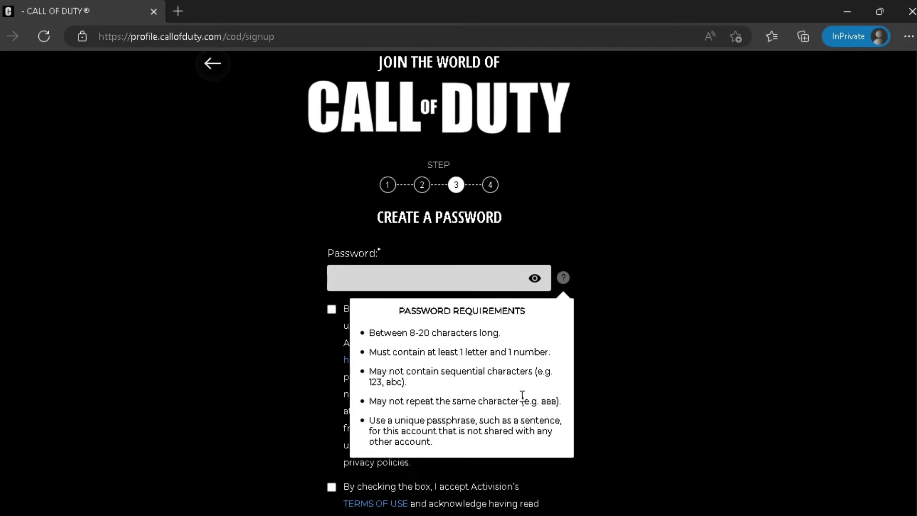
click(563, 278)
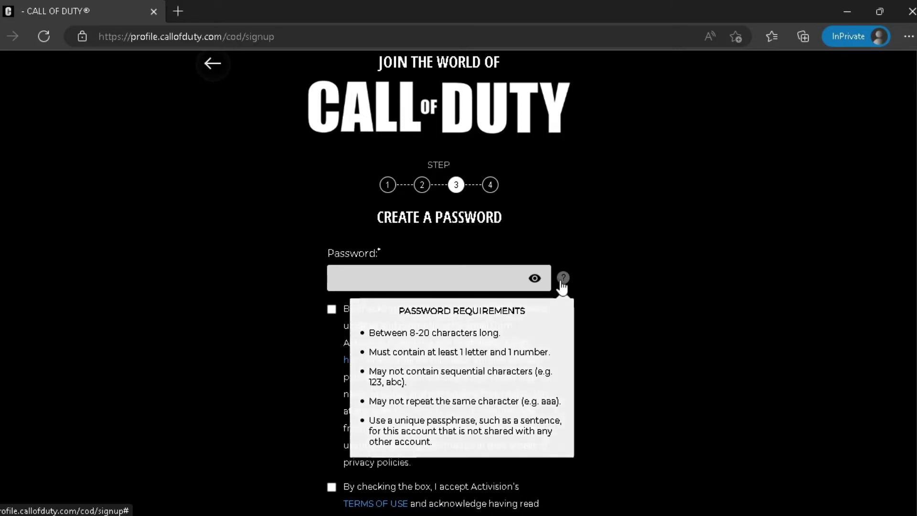
click(463, 277)
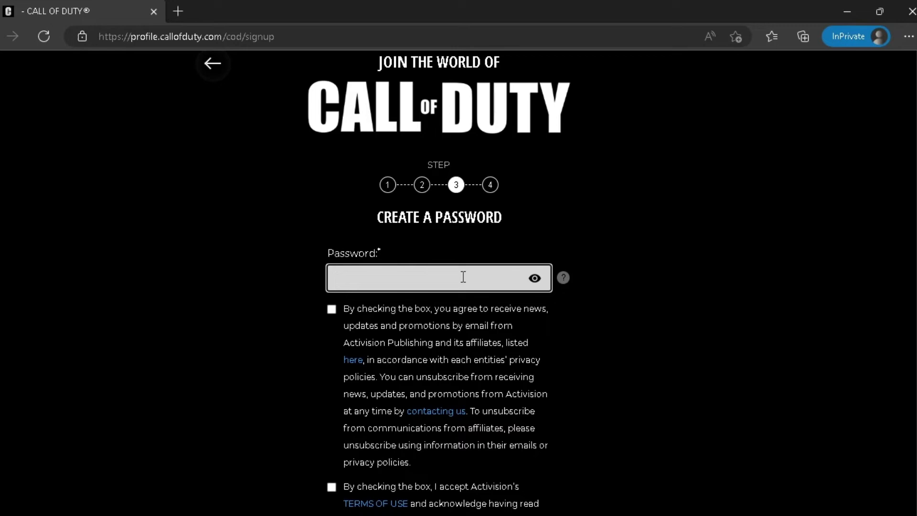
text(•••••••)
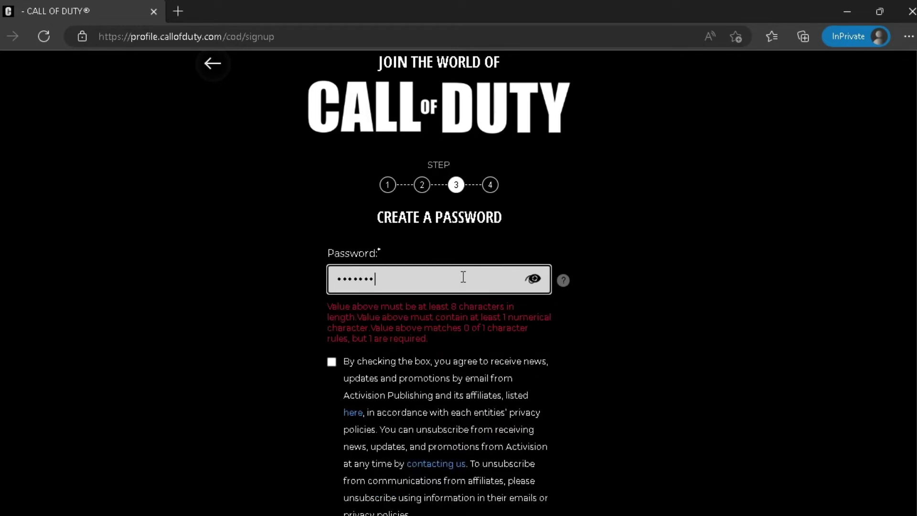
text(•••••)
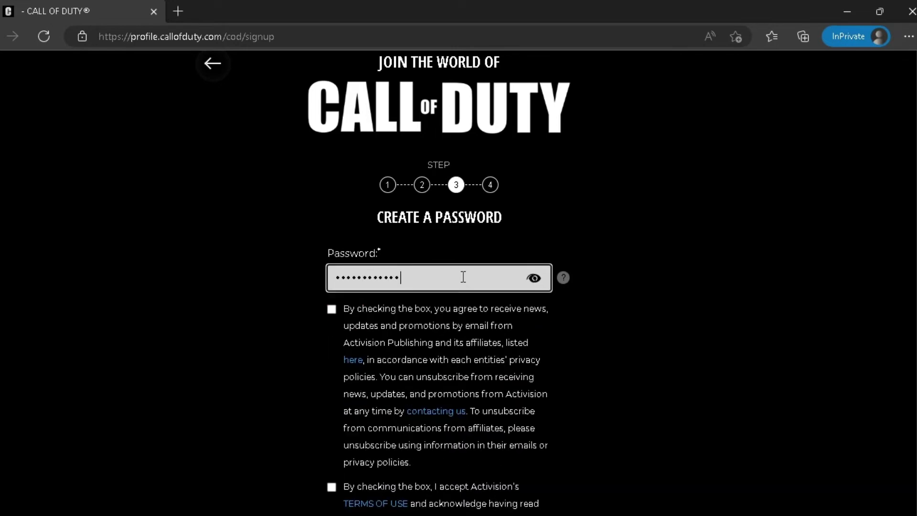
scroll(258, 296, down, 3)
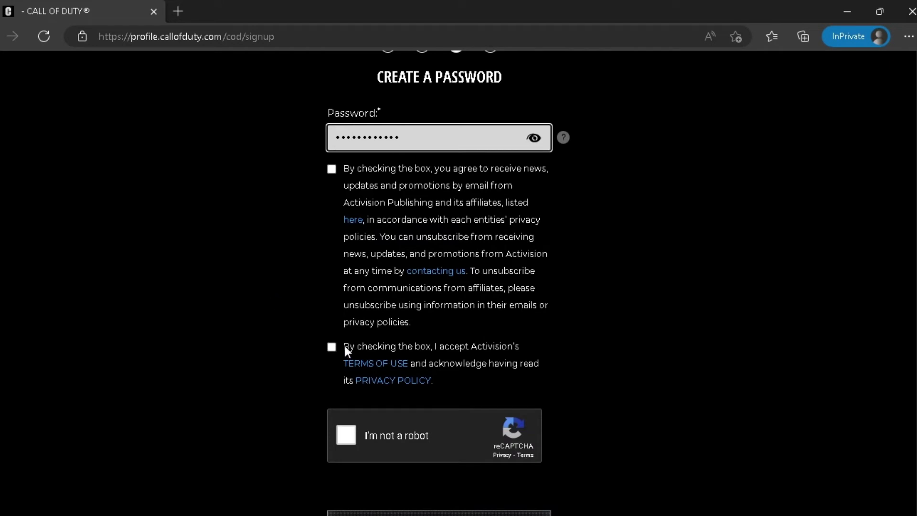
- Accept the terms of use and pass the reCAPTCHA by selecting the three hill images
click(332, 347)
scroll(288, 364, down, 3)
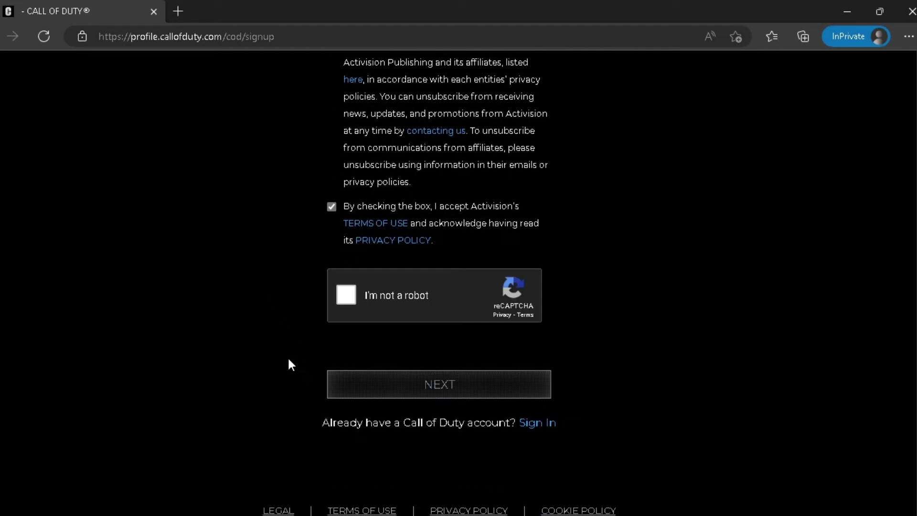
click(349, 295)
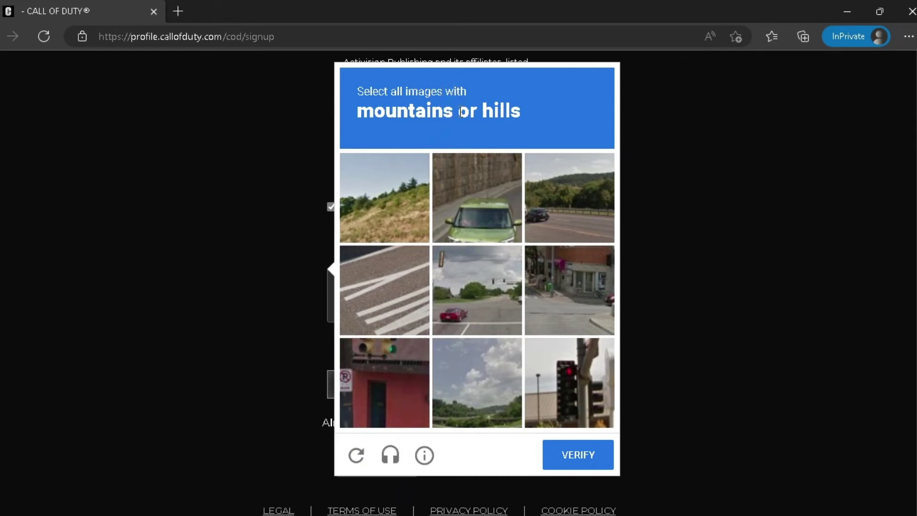
click(392, 189)
click(566, 197)
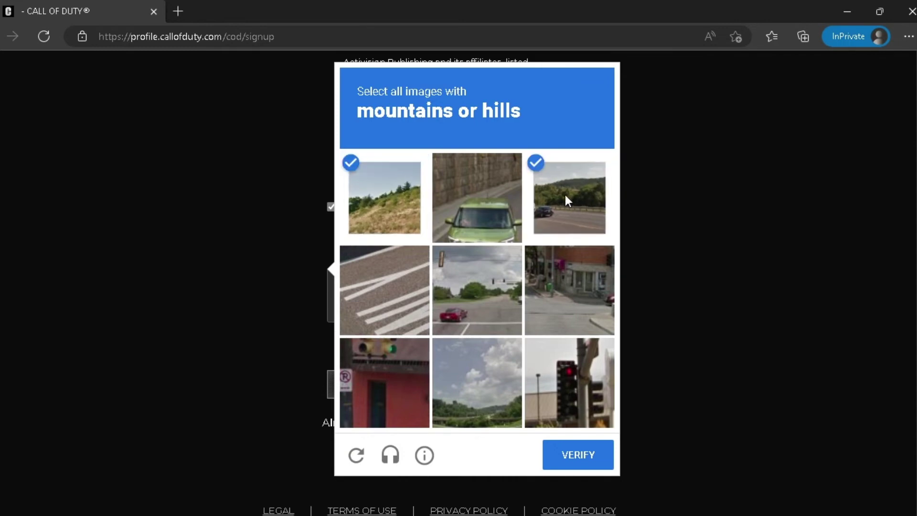
click(484, 397)
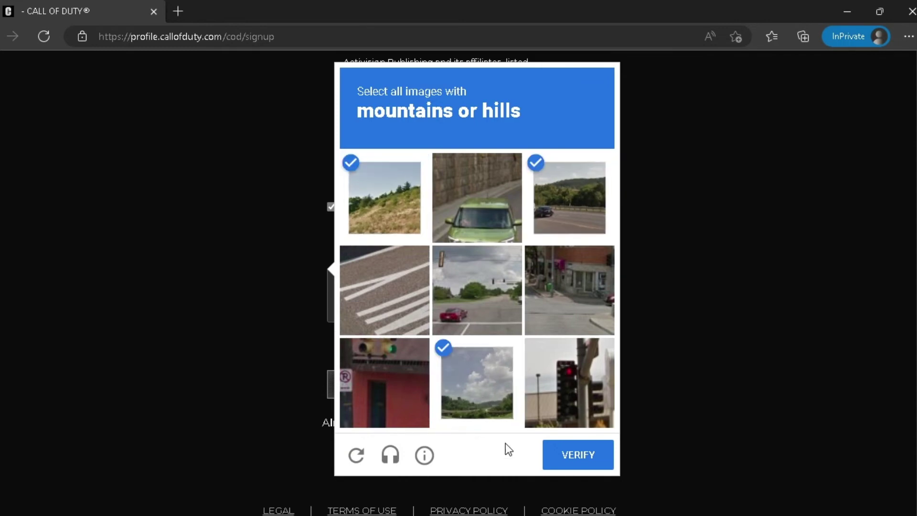
click(594, 458)
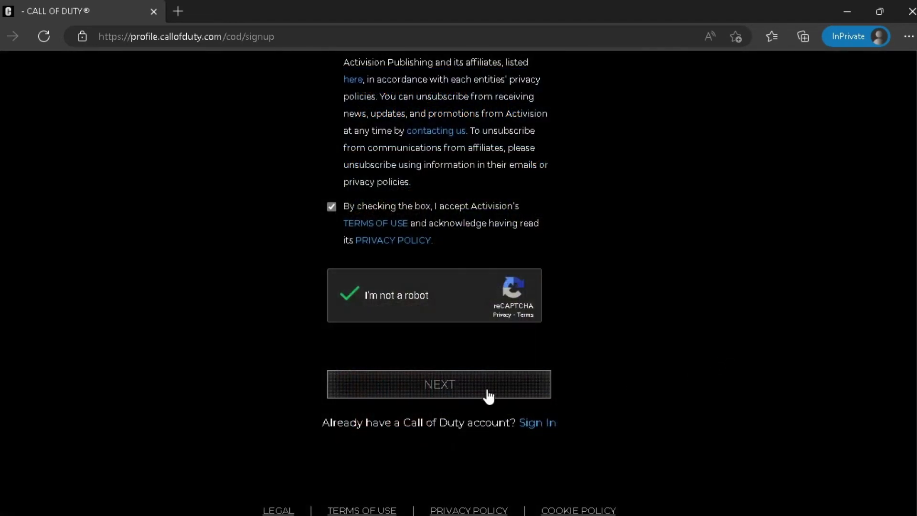
- Continue to Connected Accounts and choose 'I don't have a network account'
click(443, 384)
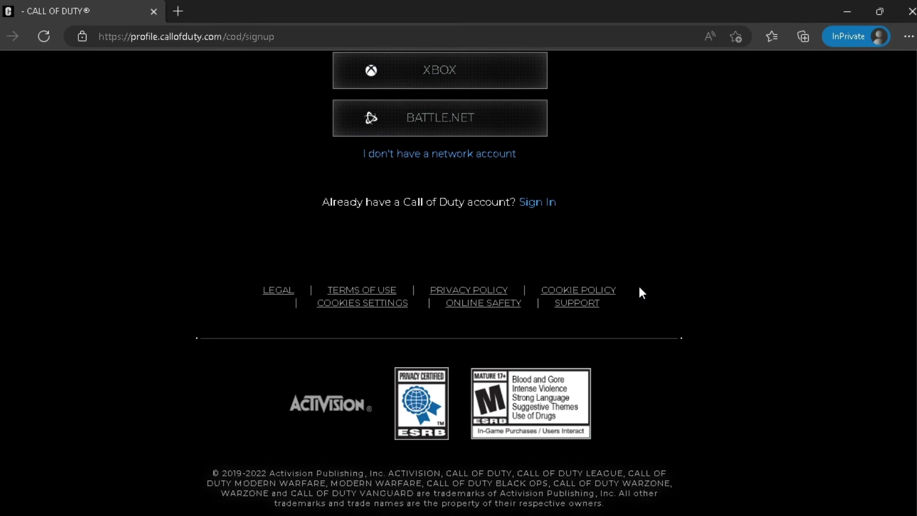
scroll(638, 285, up, 4)
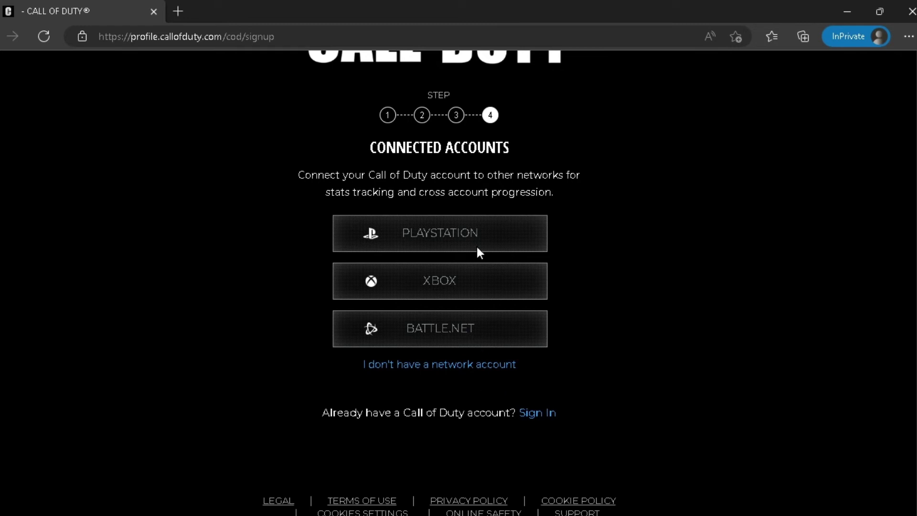
click(443, 366)
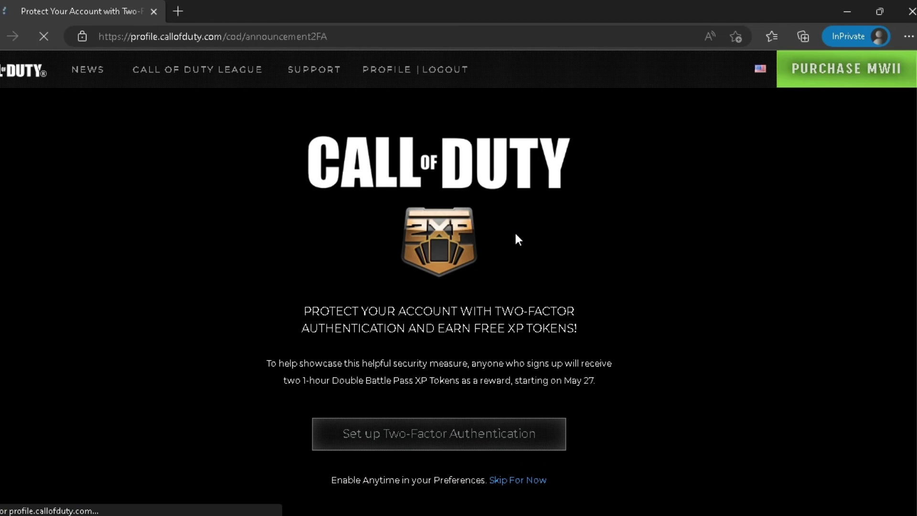
- Start Two-Factor Authentication setup and request the e-mail verification code with SEND CODE
scroll(514, 232, down, 2)
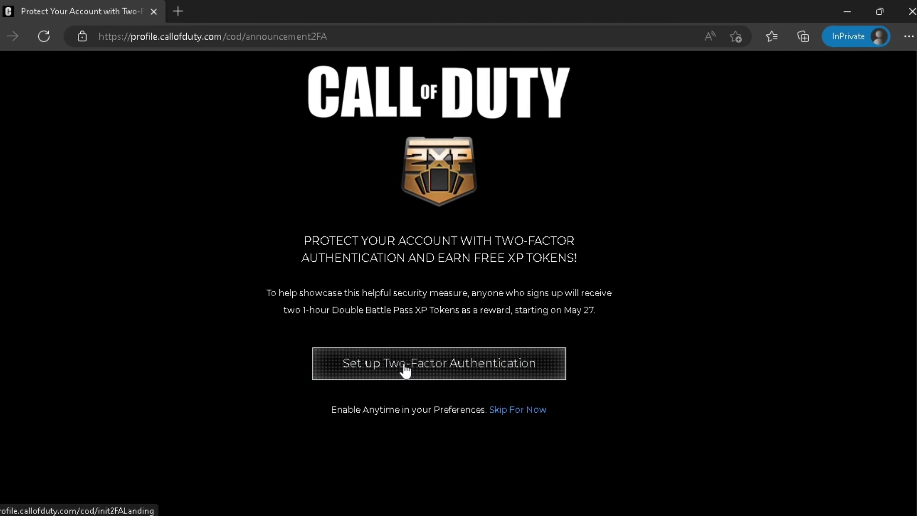
click(475, 369)
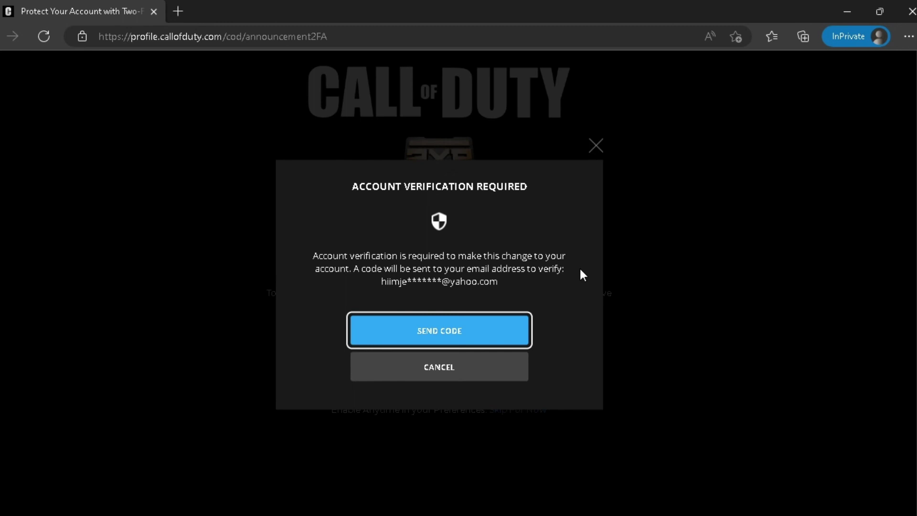
click(475, 331)
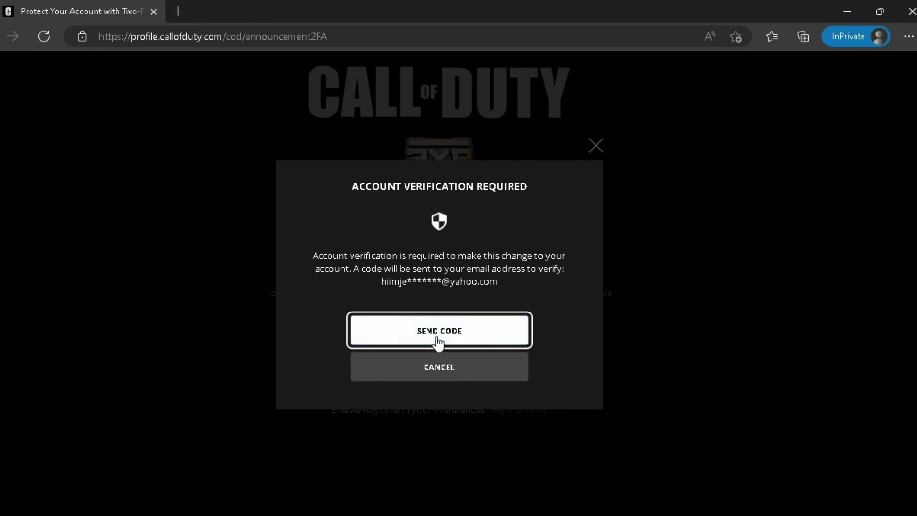